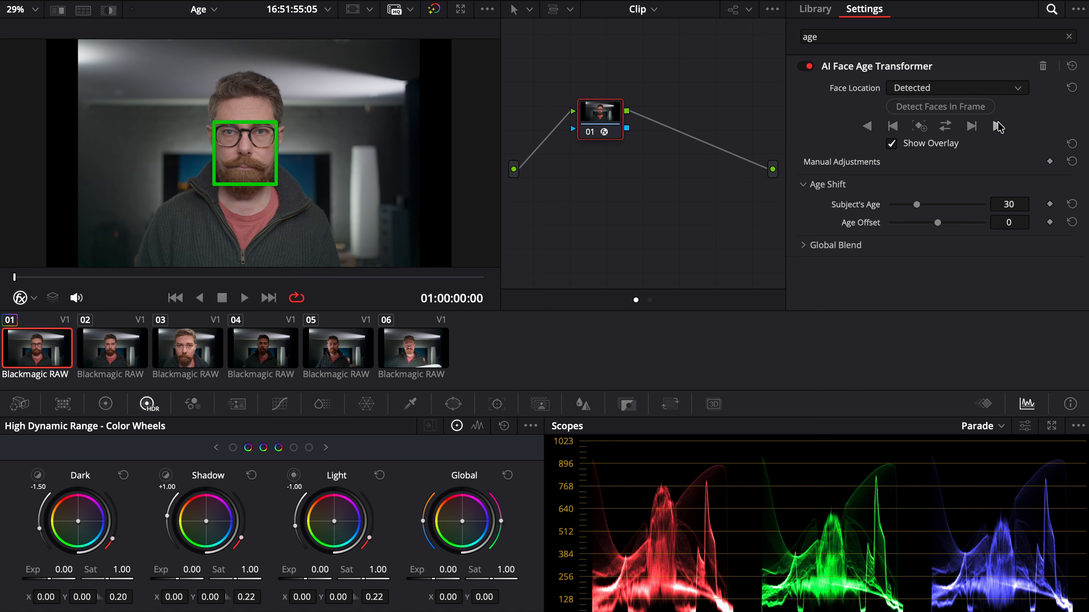
- Analyze the detected face forward through the first clip and hide the Face Age Transformer overlay
{"action": "left_click", "coordinate": [996, 126]}
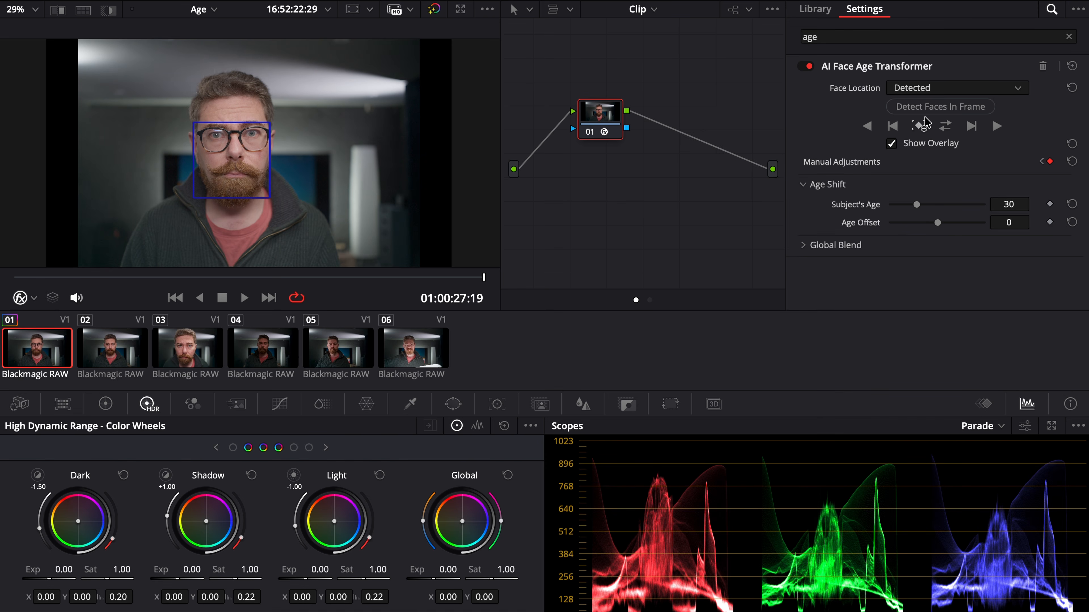
{"action": "left_click", "coordinate": [908, 144]}
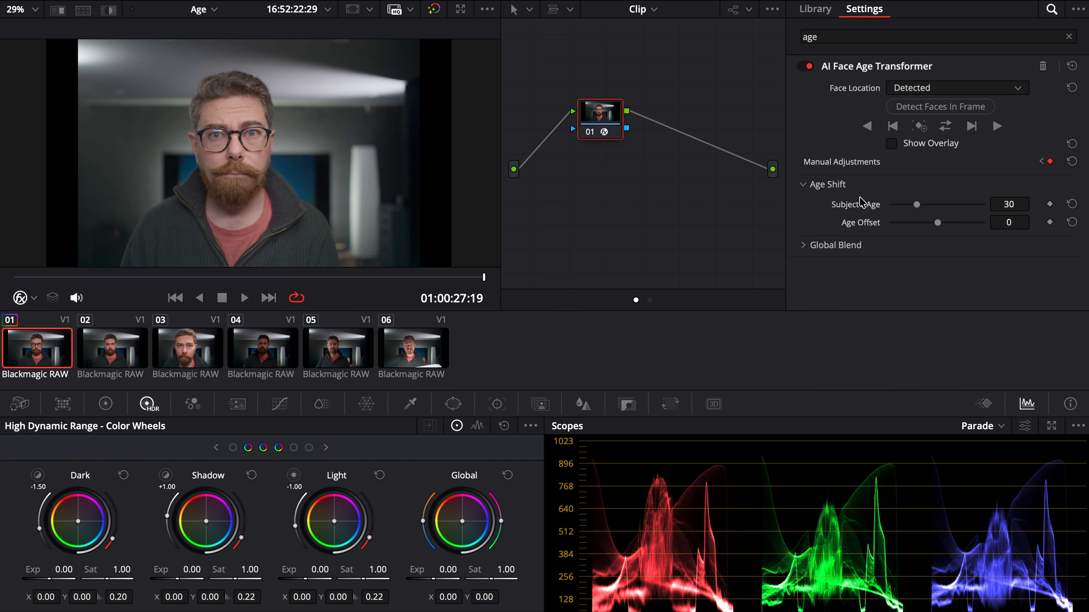
- Set the Subject's Age to 43 in the Age Shift settings of the Face Age Transformer
{"action": "left_click_drag", "start_coordinate": [916, 205], "coordinate": [931, 204]}
{"action": "scroll", "coordinate": [227, 130], "scroll_direction": "up", "scroll_amount": 2}
{"action": "scroll", "coordinate": [227, 130], "scroll_direction": "up", "scroll_amount": 2}
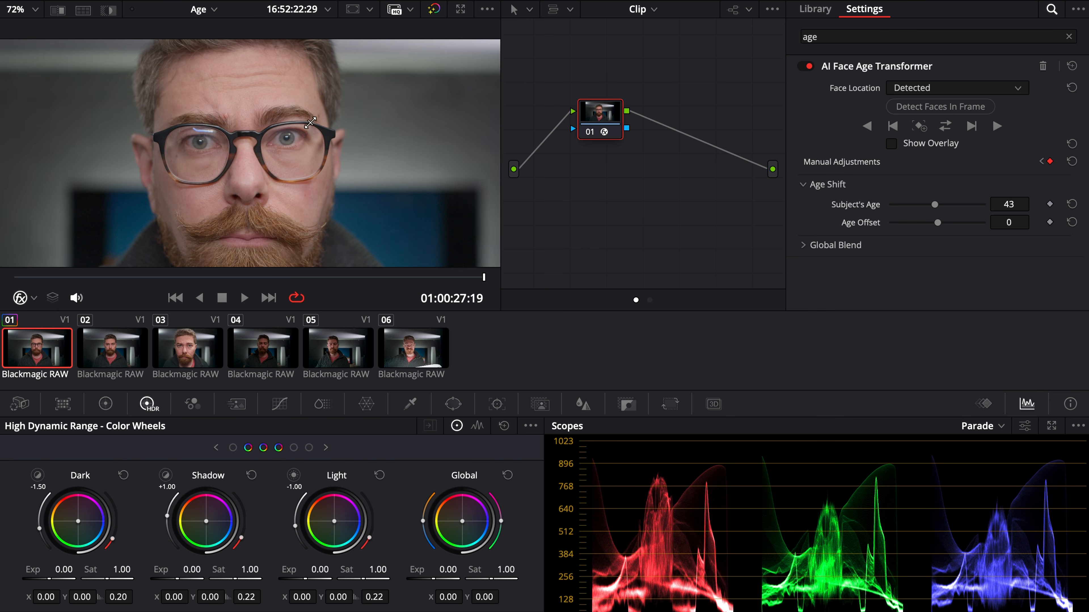
{"action": "scroll", "coordinate": [305, 126], "scroll_direction": "up", "scroll_amount": 2}
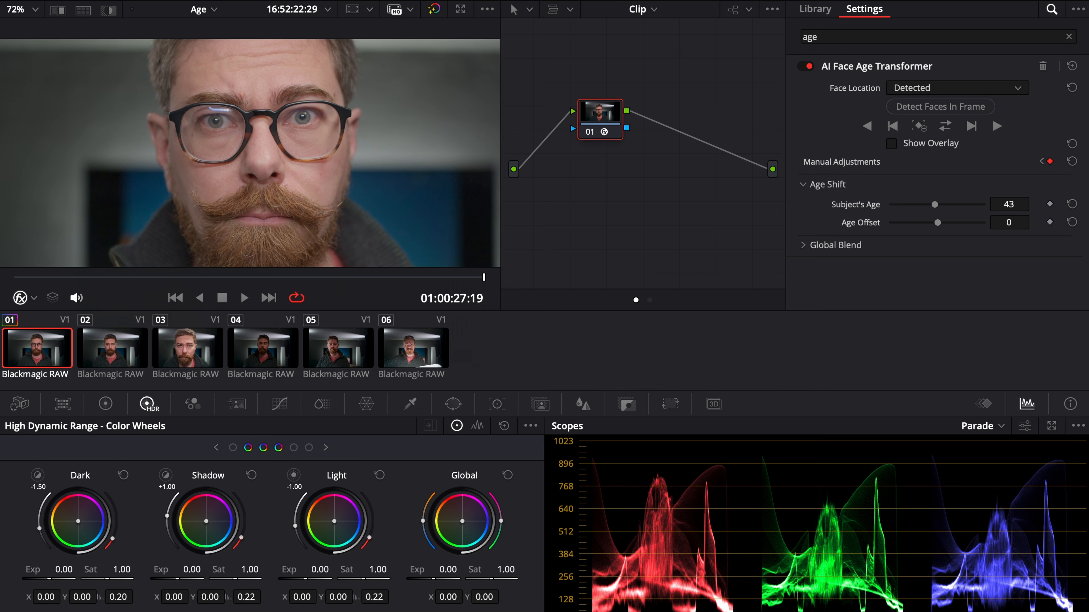
- Enlarge the viewer by hiding the clip thumbnails and widening it, and set the Age Offset to 50
{"action": "left_click", "coordinate": [286, 1]}
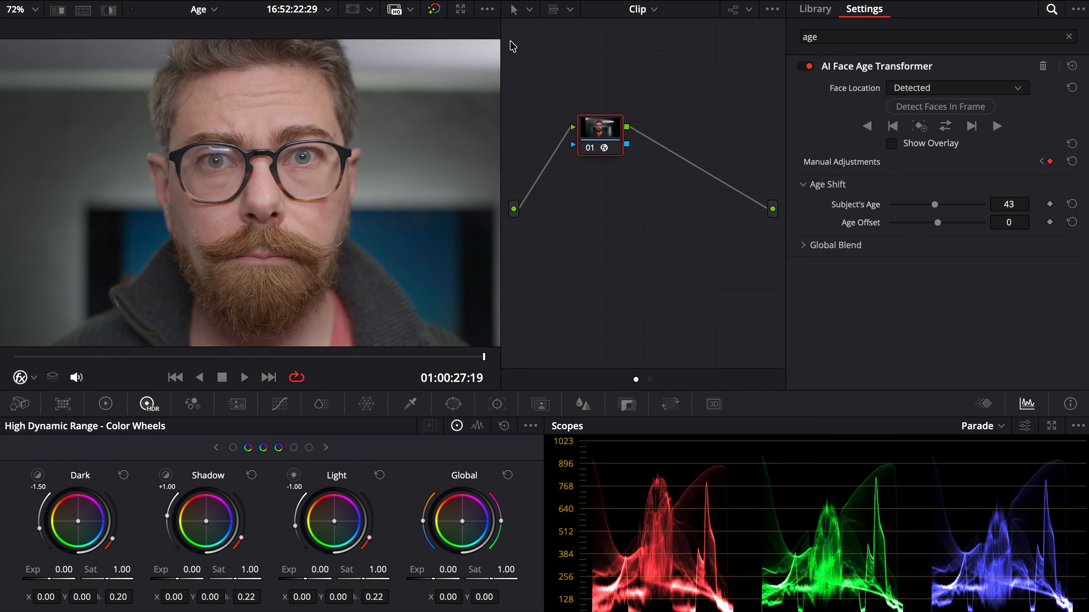
{"action": "left_click_drag", "start_coordinate": [499, 60], "coordinate": [516, 61]}
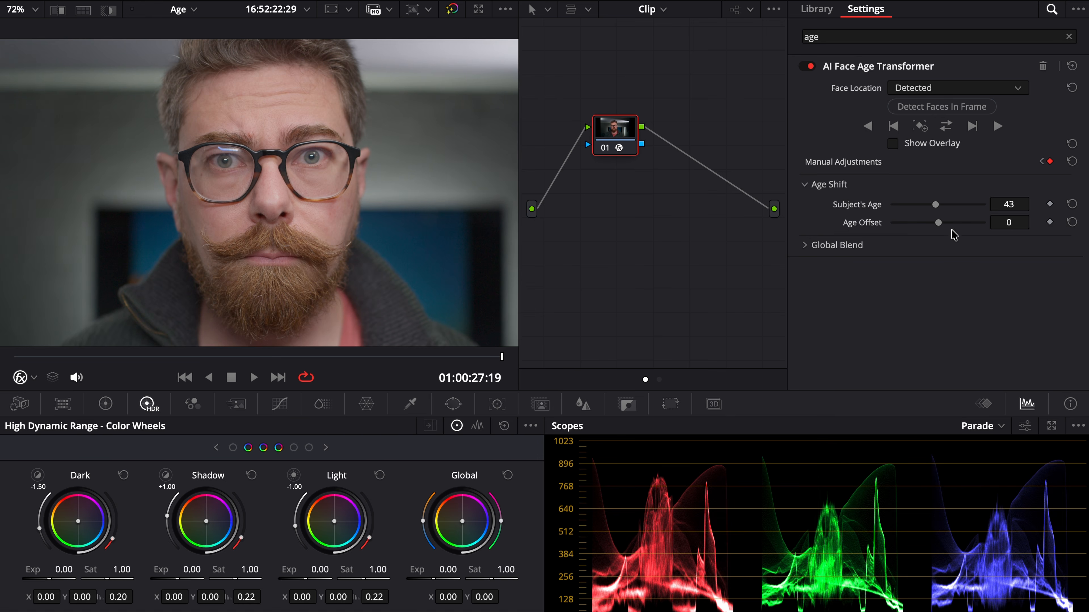
{"action": "left_click_drag", "start_coordinate": [936, 223], "coordinate": [987, 222]}
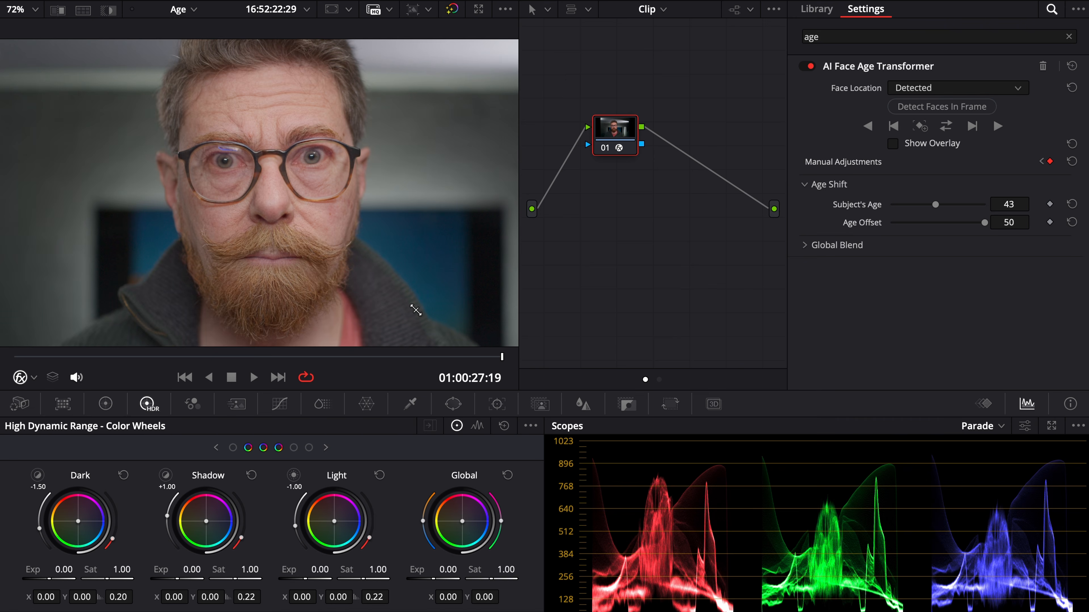
{"action": "key", "text": "space"}
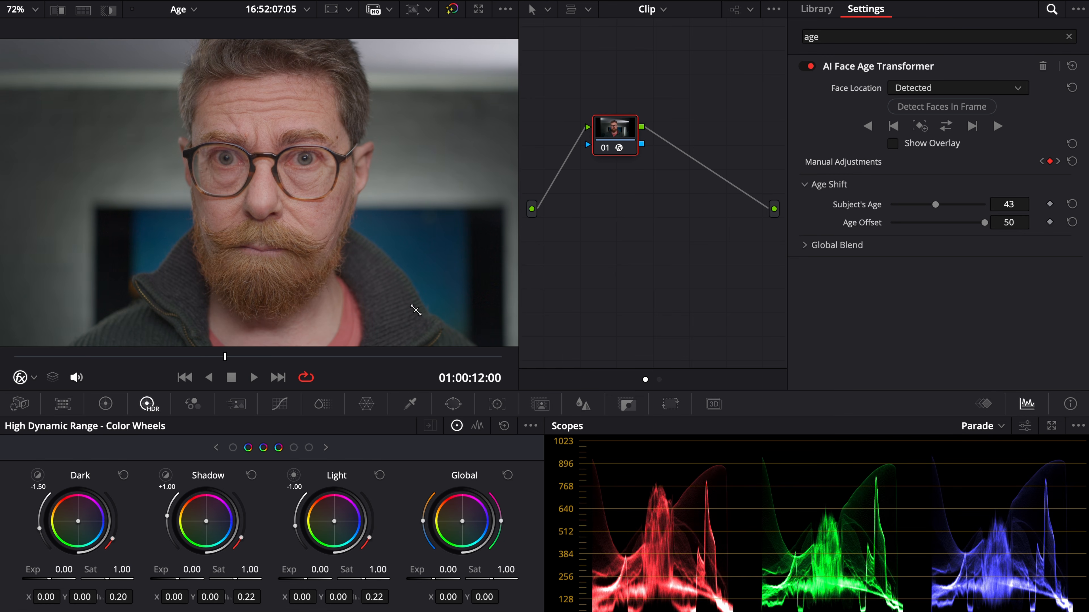
- Switch the timeline resolution to Full HD 1920 x 1080 and play back the aged face in close-up
{"action": "left_click", "coordinate": [428, 9]}
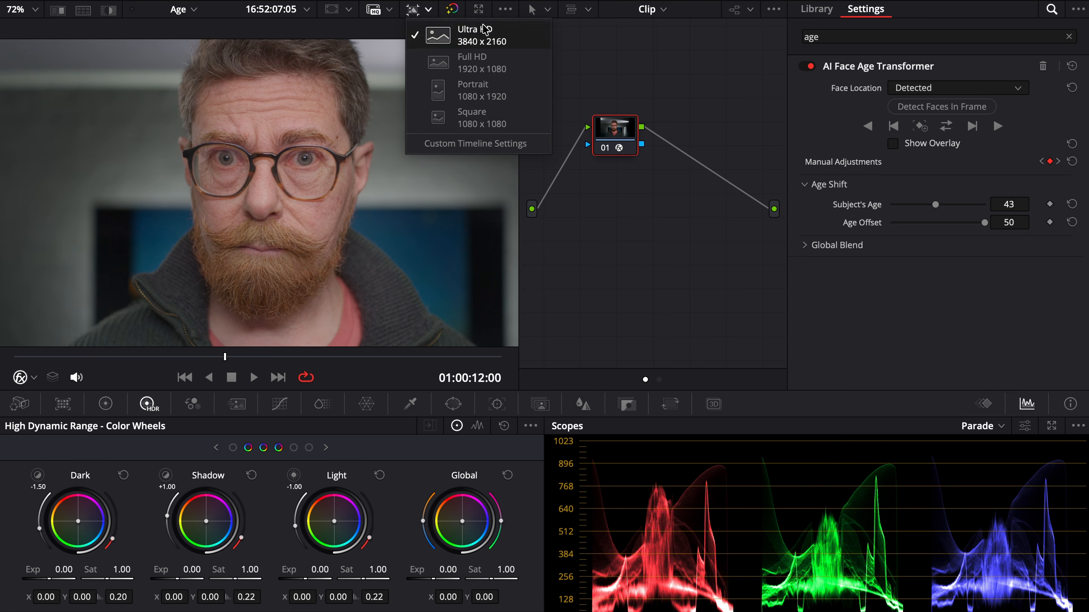
{"action": "left_click", "coordinate": [466, 63]}
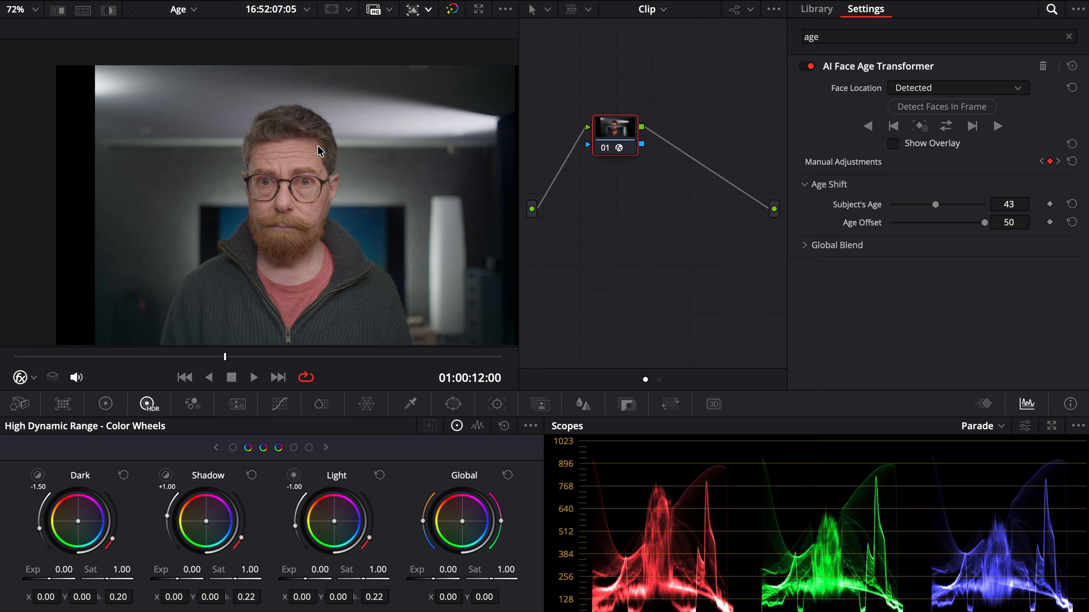
{"action": "scroll", "coordinate": [278, 184], "scroll_direction": "up", "scroll_amount": 10}
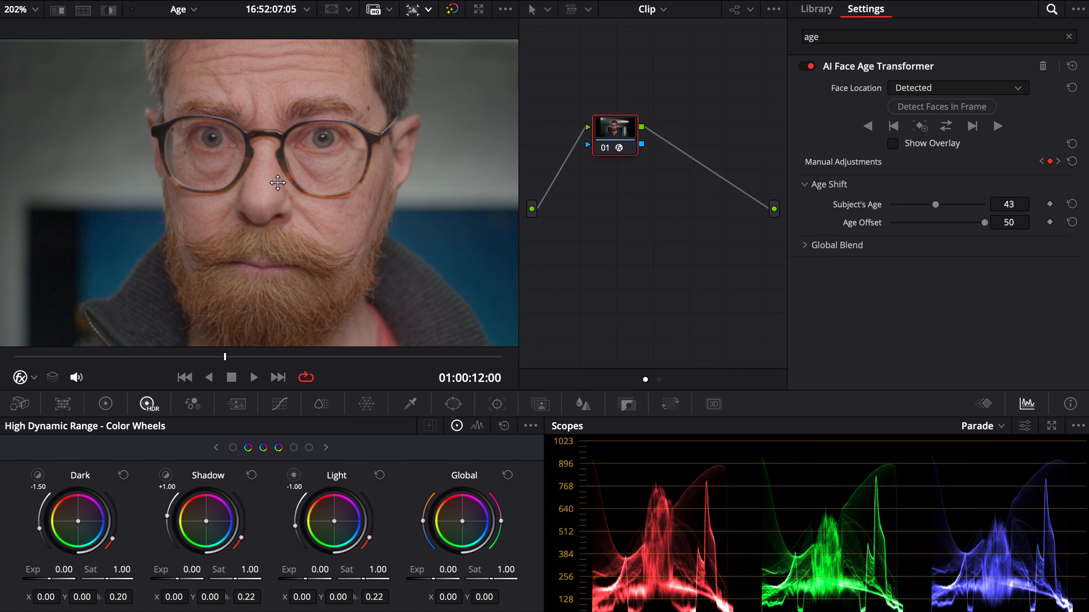
{"action": "scroll", "coordinate": [276, 183], "scroll_direction": "down", "scroll_amount": 3}
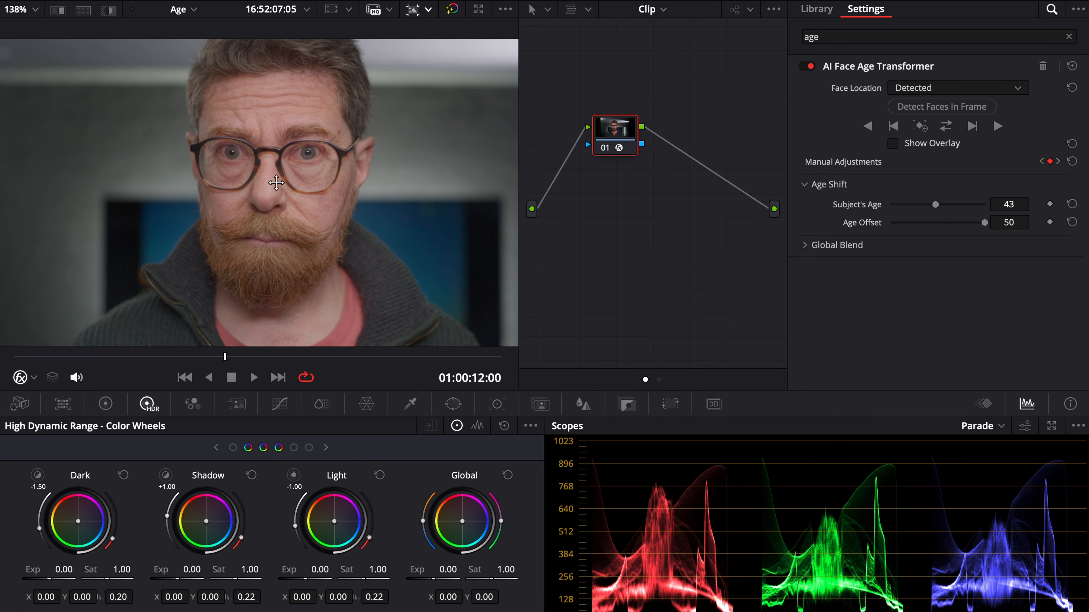
{"action": "key", "text": "space"}
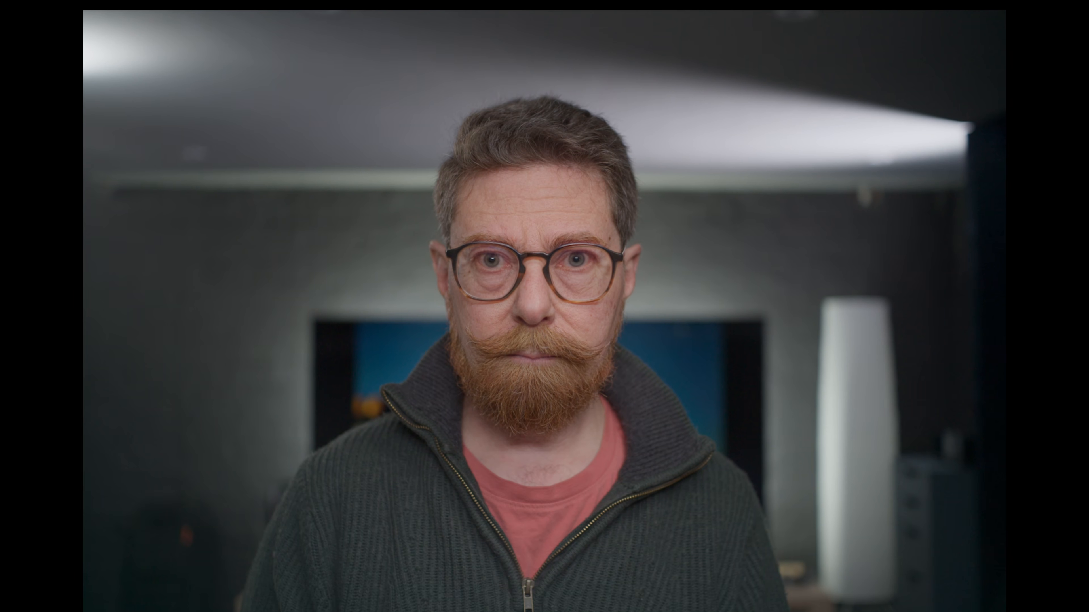
- Compare the aged face with the original in the full-screen view by repeatedly turning the node's effect off and on
{"action": "key", "text": "super+d"}
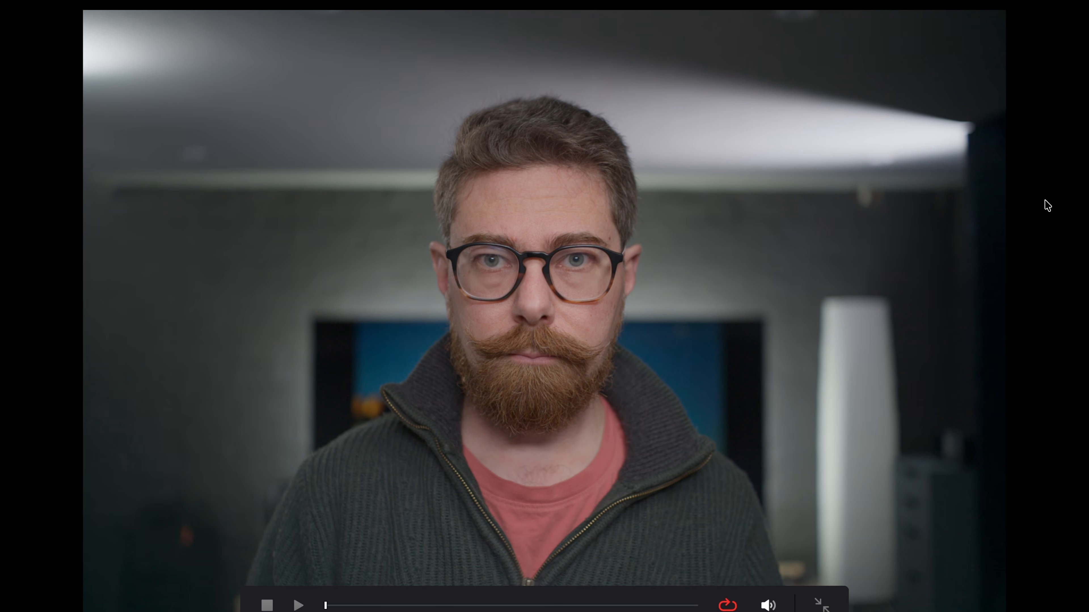
{"action": "key", "text": "super+d"}
{"action": "key", "text": "super+d"}
{"action": "key", "text": "super+d"}
{"action": "key", "text": "super+d"}
{"action": "key", "text": "super+d"}
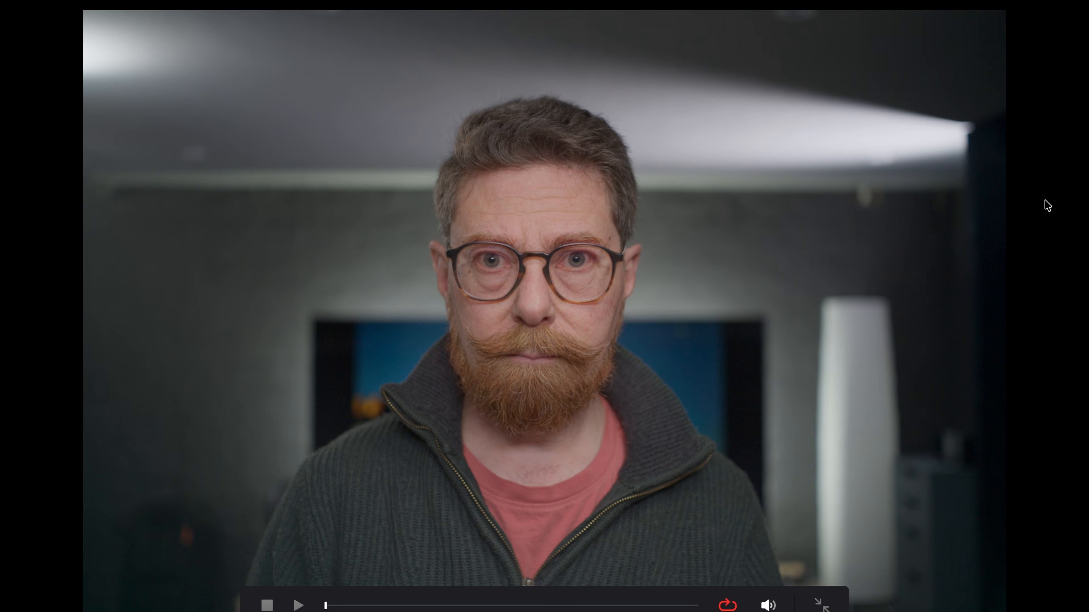
{"action": "key", "text": "super+d"}
{"action": "key", "text": "super+d"}
{"action": "key", "text": "super+d"}
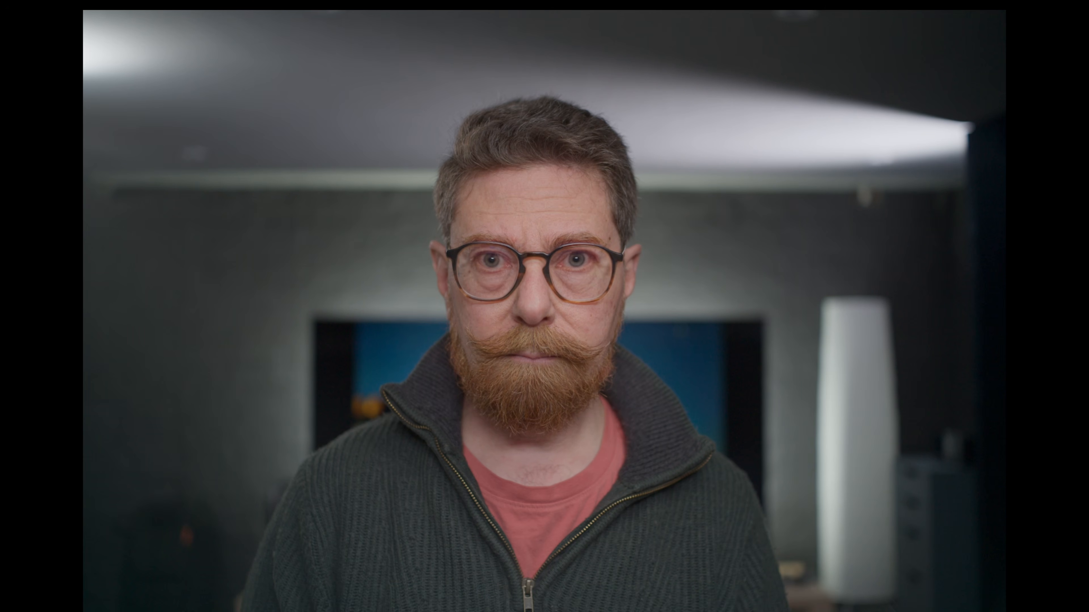
{"action": "key", "text": "super+d"}
{"action": "key", "text": "super+d"}
{"action": "key", "text": "super+d"}
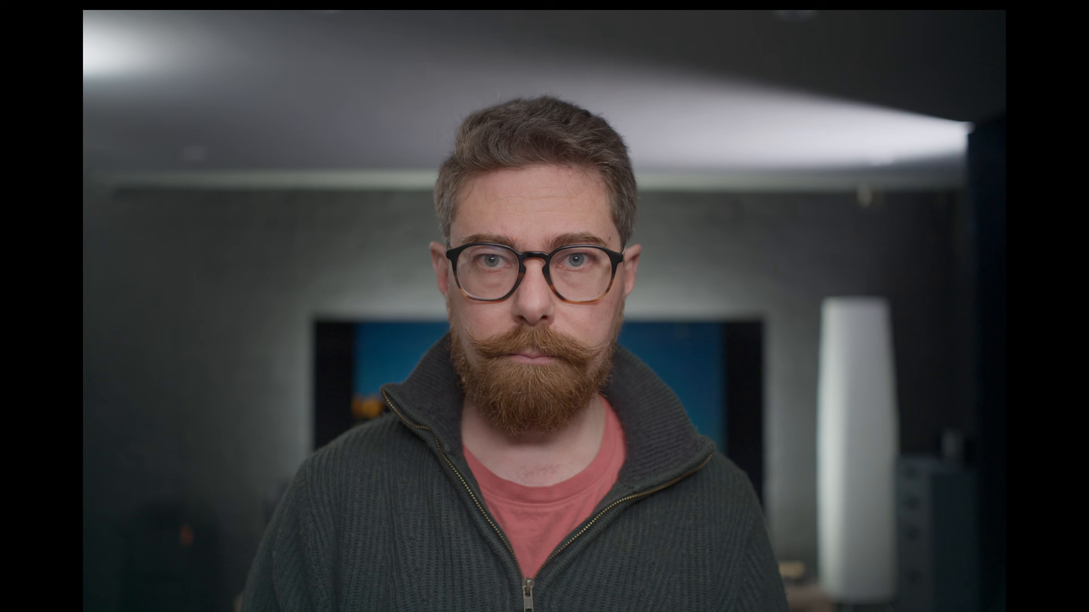
{"action": "key", "text": "super+d"}
{"action": "key", "text": "super+d"}
{"action": "key", "text": "super+d"}
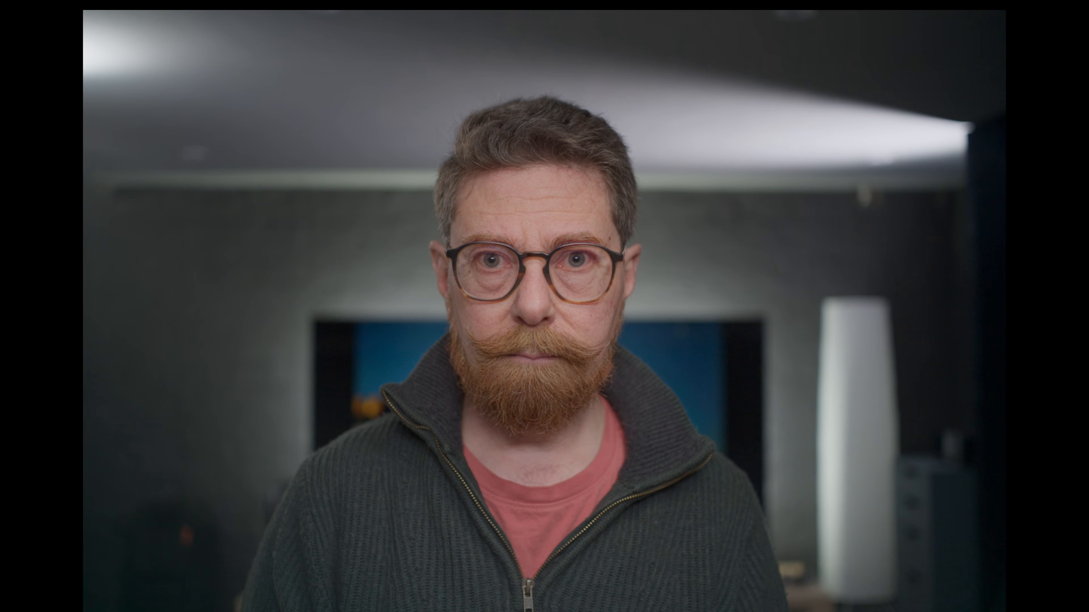
{"action": "key", "text": "super+d"}
{"action": "key", "text": "super+d"}
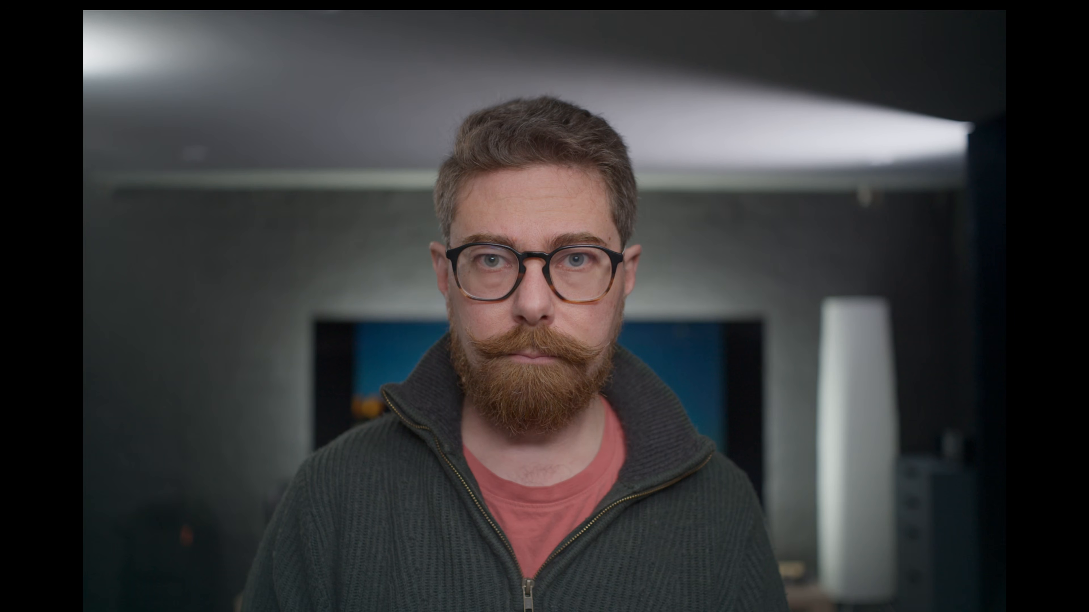
{"action": "key", "text": "super+d"}
{"action": "key", "text": "super+d"}
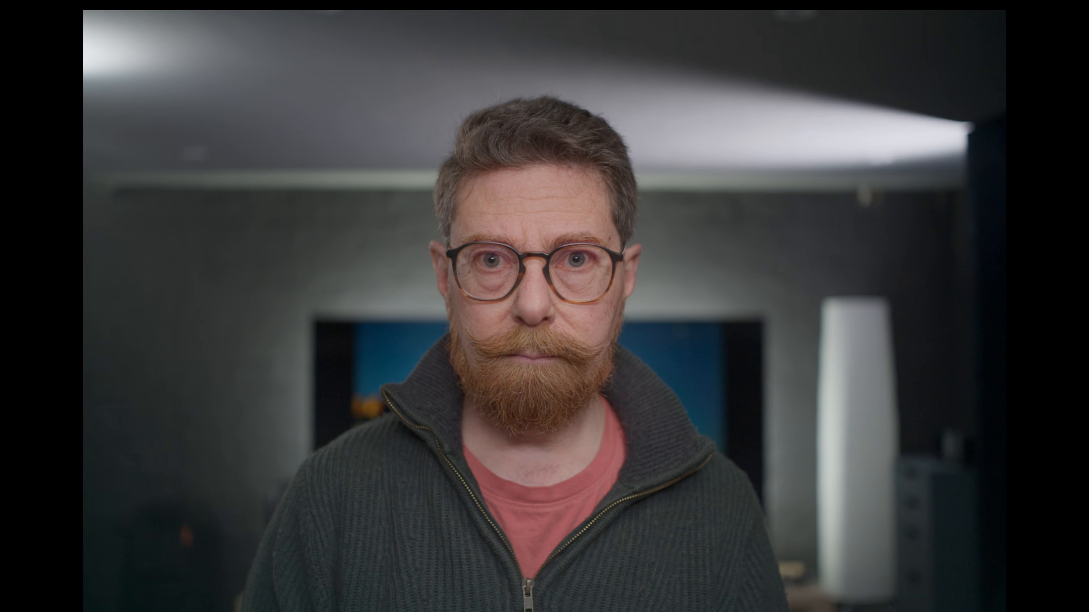
{"action": "key", "text": "super+d"}
{"action": "key", "text": "super+d"}
{"action": "key", "text": "super+d"}
{"action": "key", "text": "super+d"}
{"action": "key", "text": "super+d"}
{"action": "key", "text": "super+d"}
{"action": "key", "text": "super+d"}
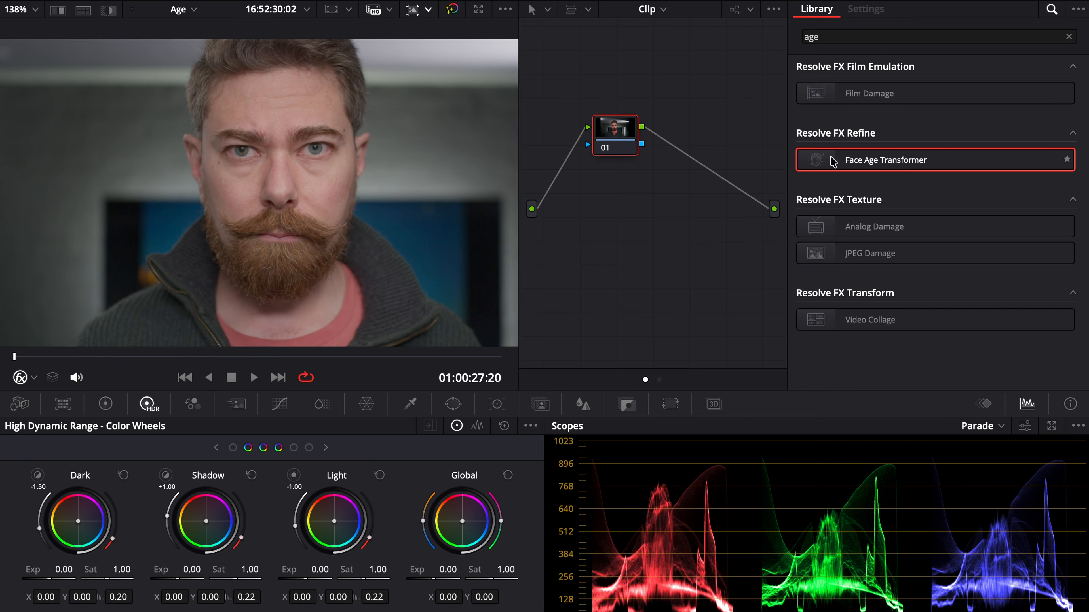
- Apply Face Age Transformer to node 01 of the clip without glasses, and detect and analyze the face forward through it
{"action": "left_click_drag", "start_coordinate": [585, 140], "coordinate": [610, 135]}
{"action": "left_click", "coordinate": [968, 107]}
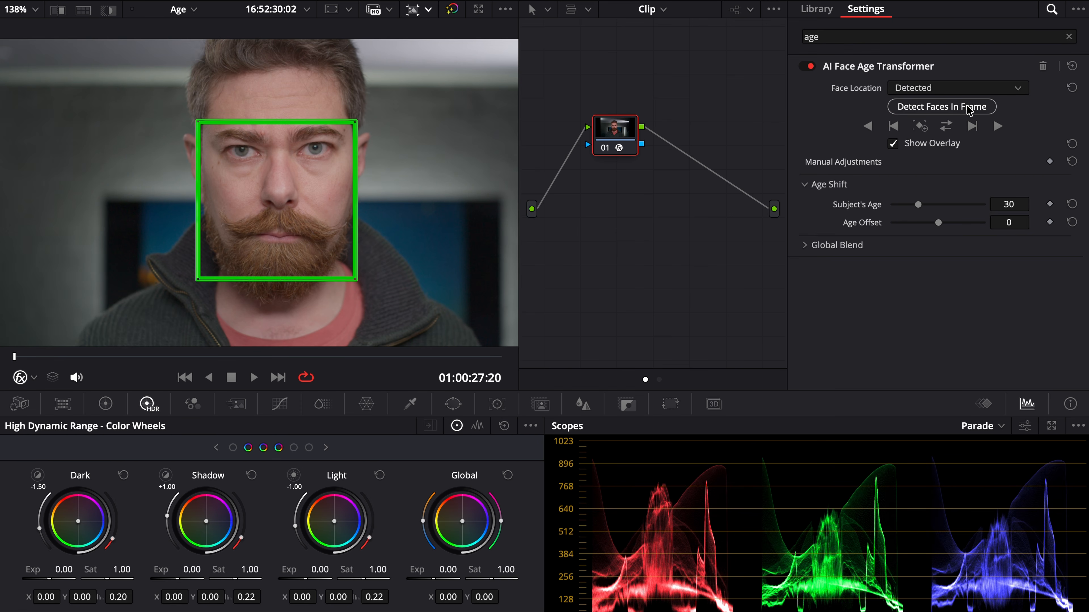
{"action": "left_click", "coordinate": [997, 125]}
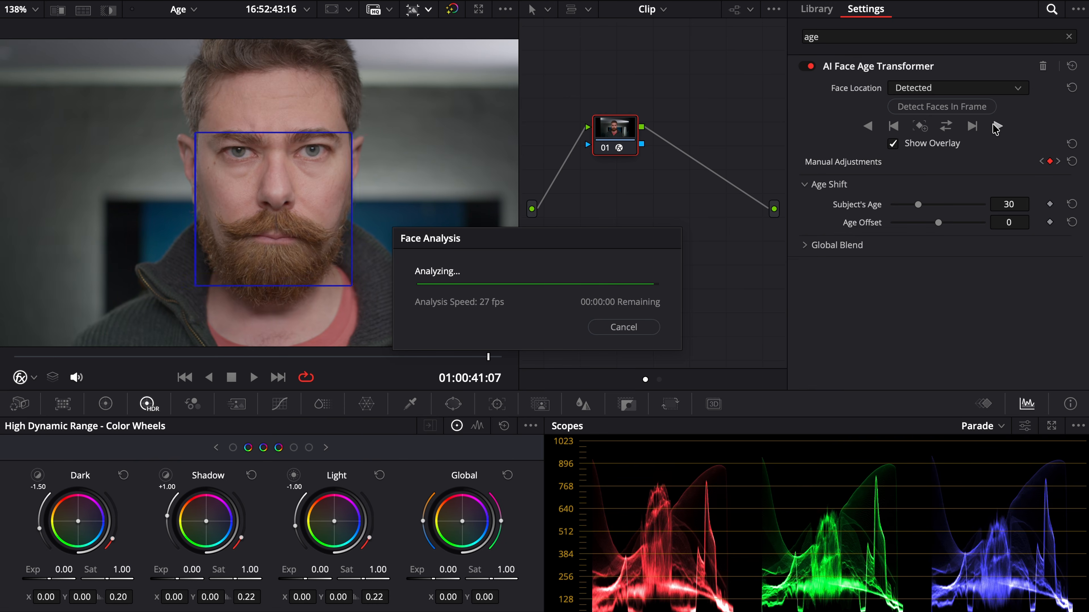
- Set the Subject's Age to 43 and the Age Offset to 50 for the face without glasses, with the overlay hidden
{"action": "left_click", "coordinate": [1009, 222]}
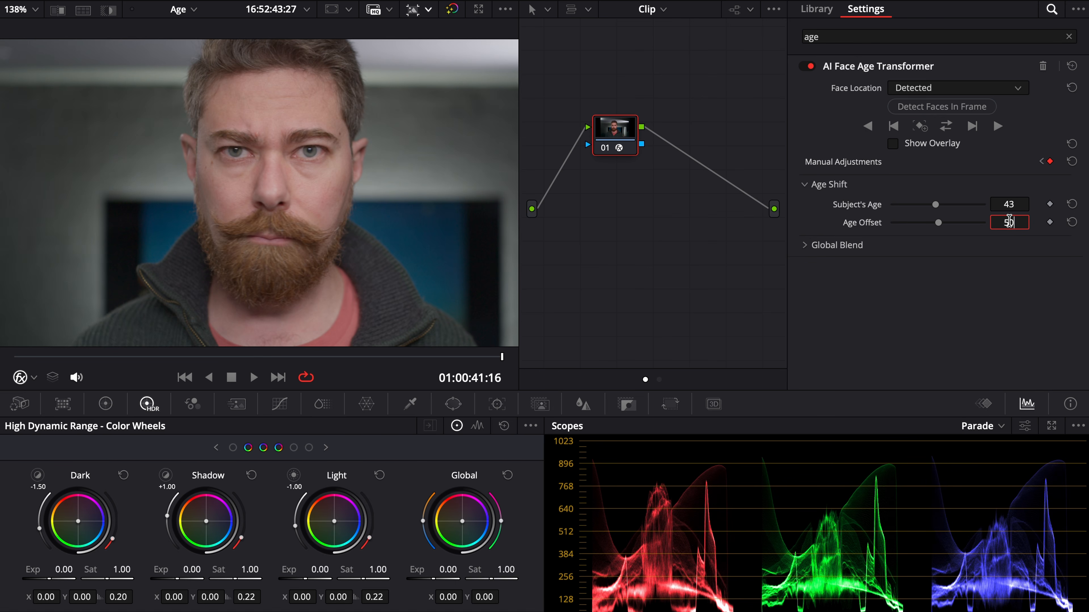
{"action": "key", "text": "Return"}
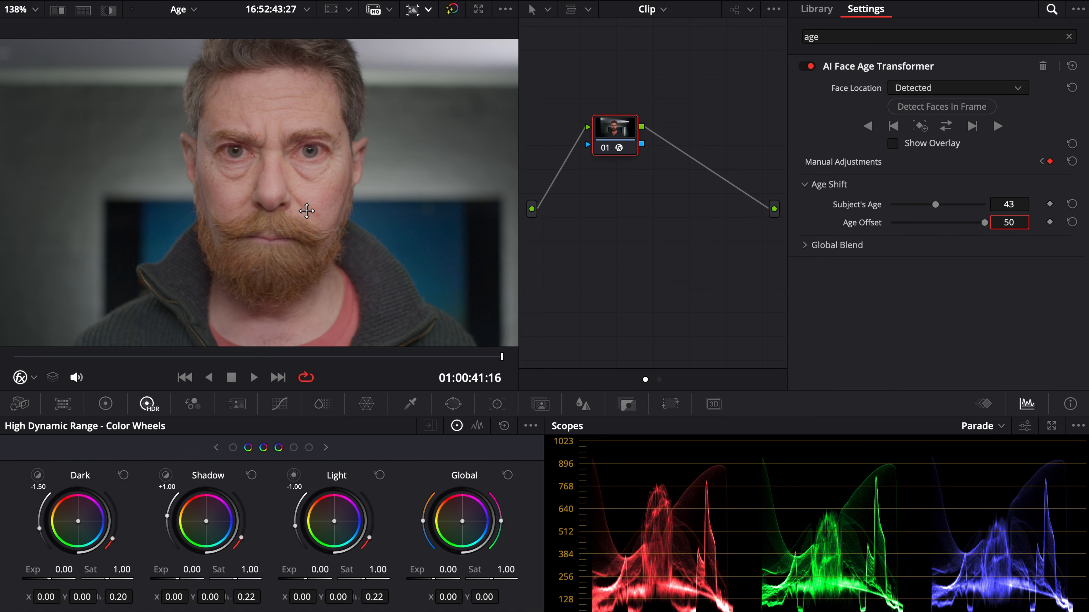
{"action": "scroll", "coordinate": [270, 193], "scroll_direction": "up", "scroll_amount": 5}
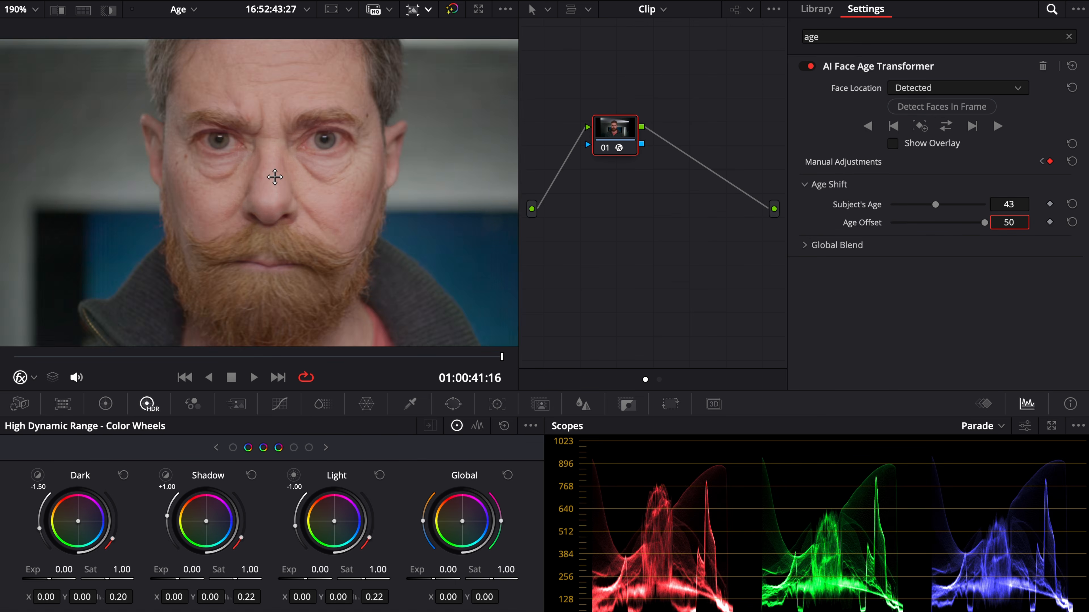